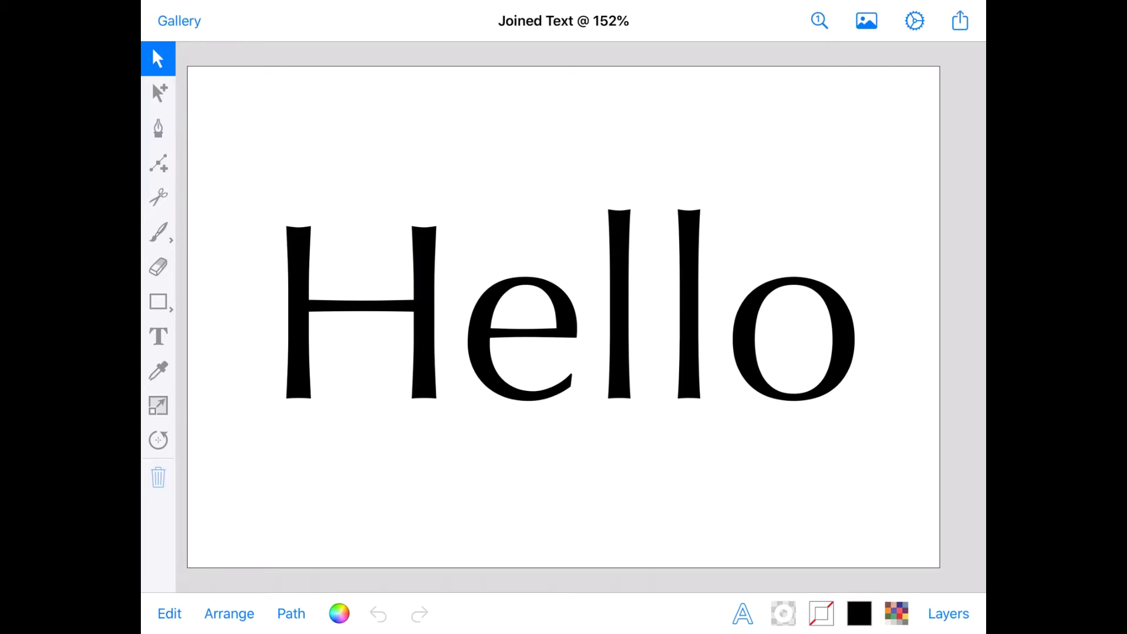
# - Change the Hello text's font to Snell Roundhand in the Black style
pyautogui.click(834, 384)
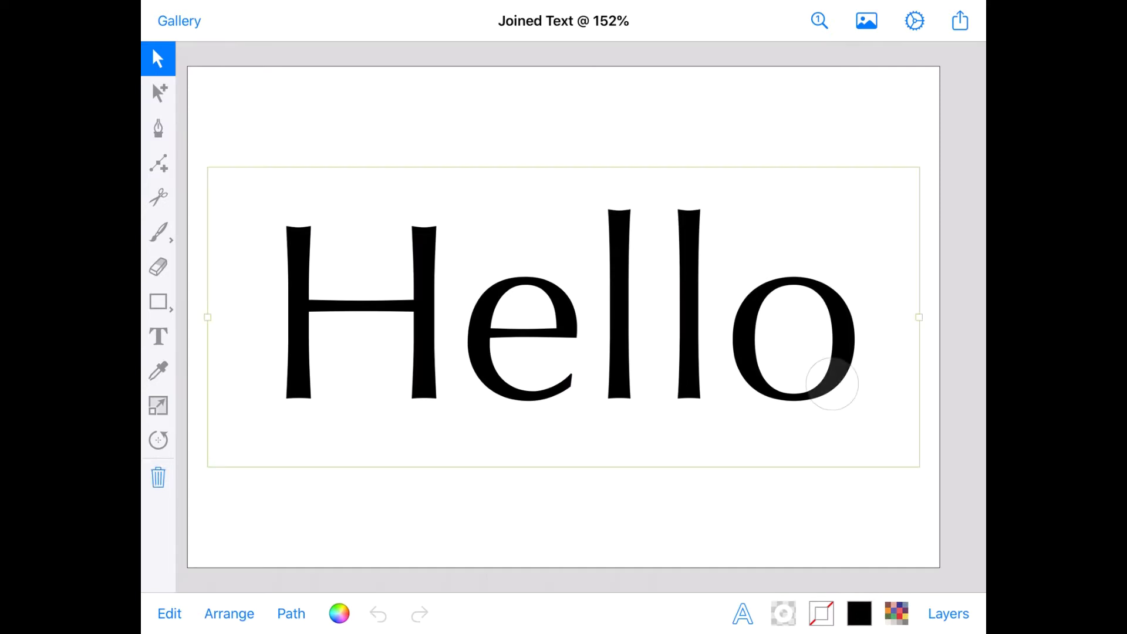
pyautogui.click(743, 613)
pyautogui.moveTo(699, 499); pyautogui.dragTo(712, 448)
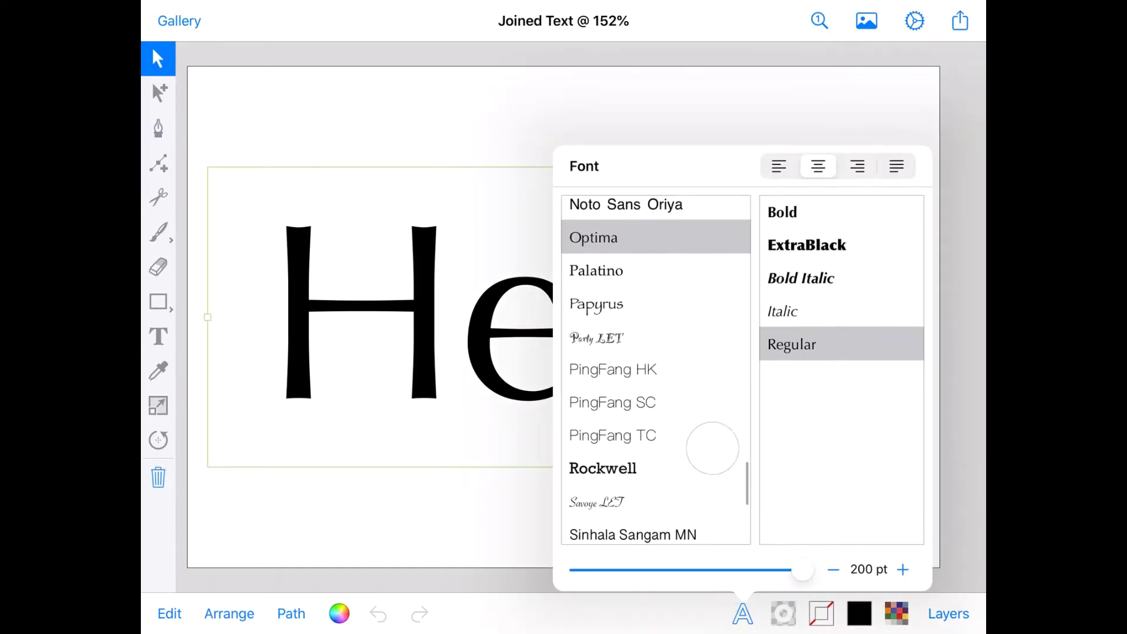
pyautogui.click(683, 447)
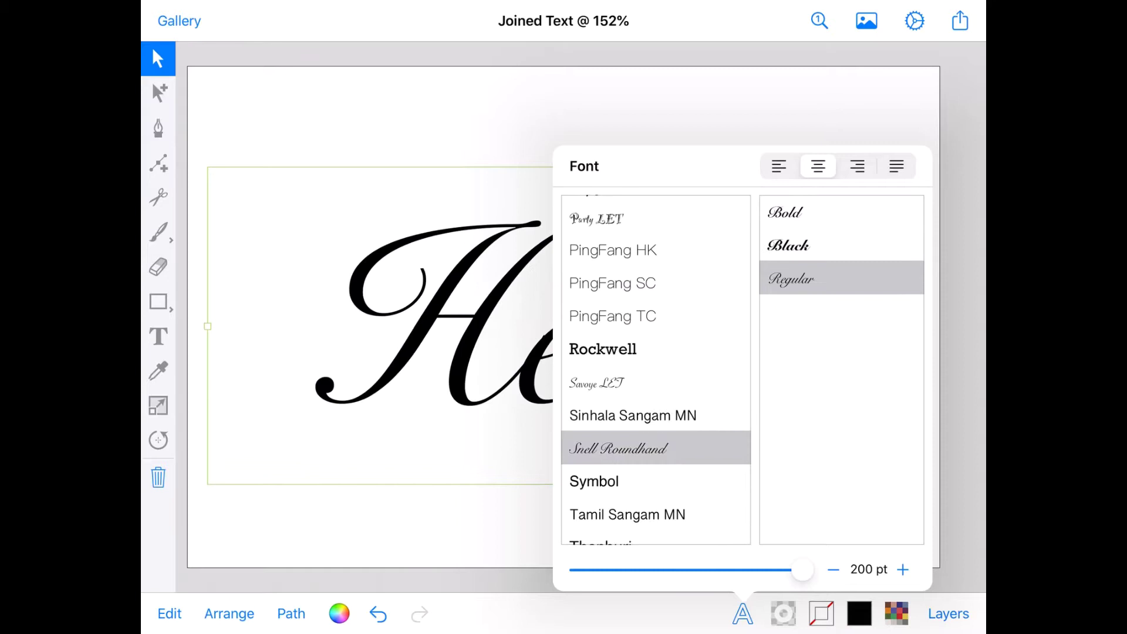
pyautogui.click(788, 245)
pyautogui.click(742, 614)
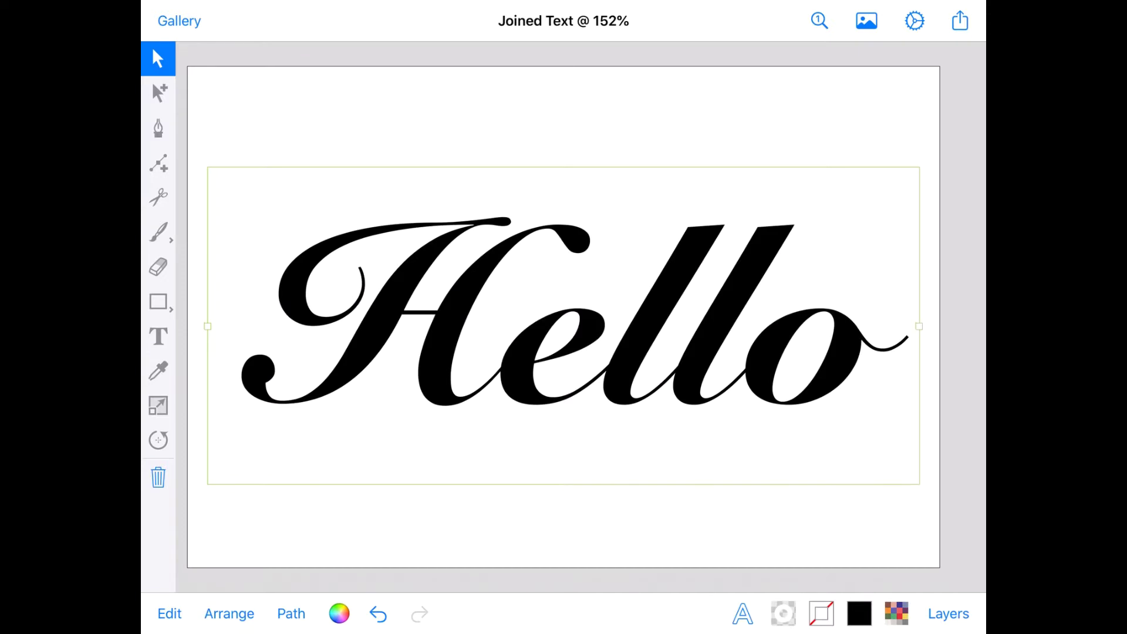
# - Reset the zoom and convert the Hello text into outline paths with Create Outlines
pyautogui.scroll(2, 856, 364)
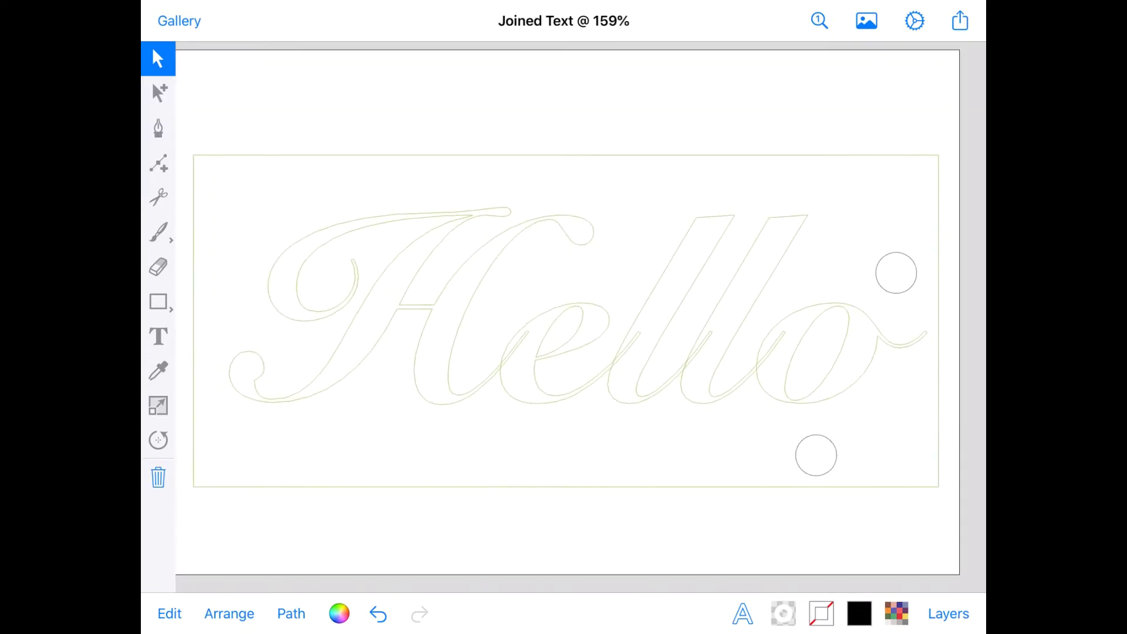
pyautogui.scroll(-1, 856, 364)
pyautogui.scroll(-1, 858, 362)
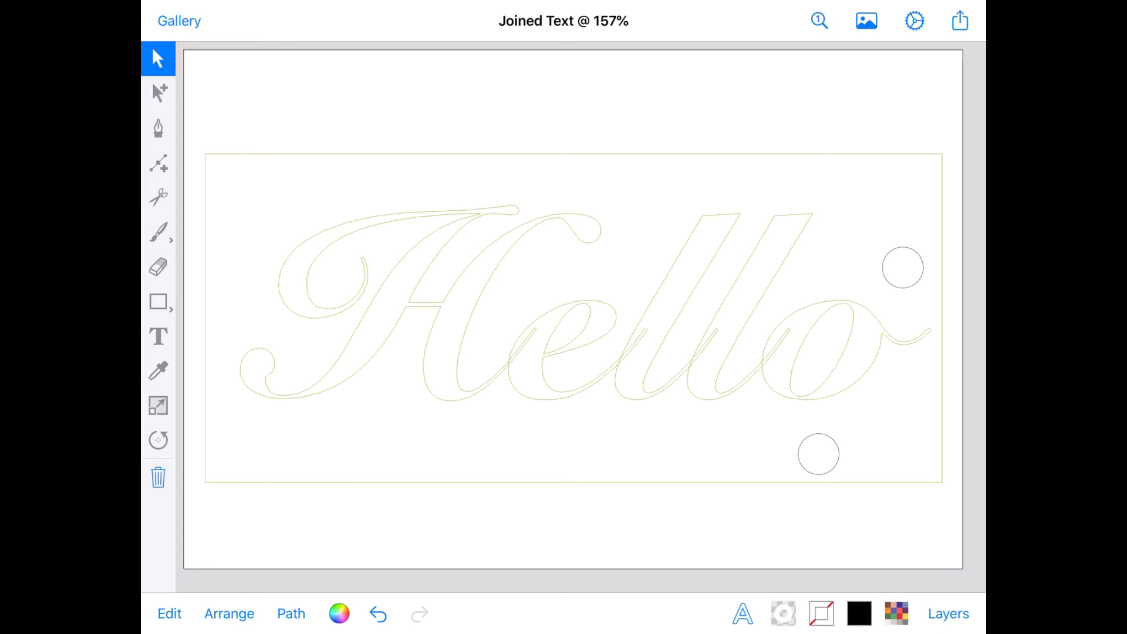
pyautogui.click(820, 29)
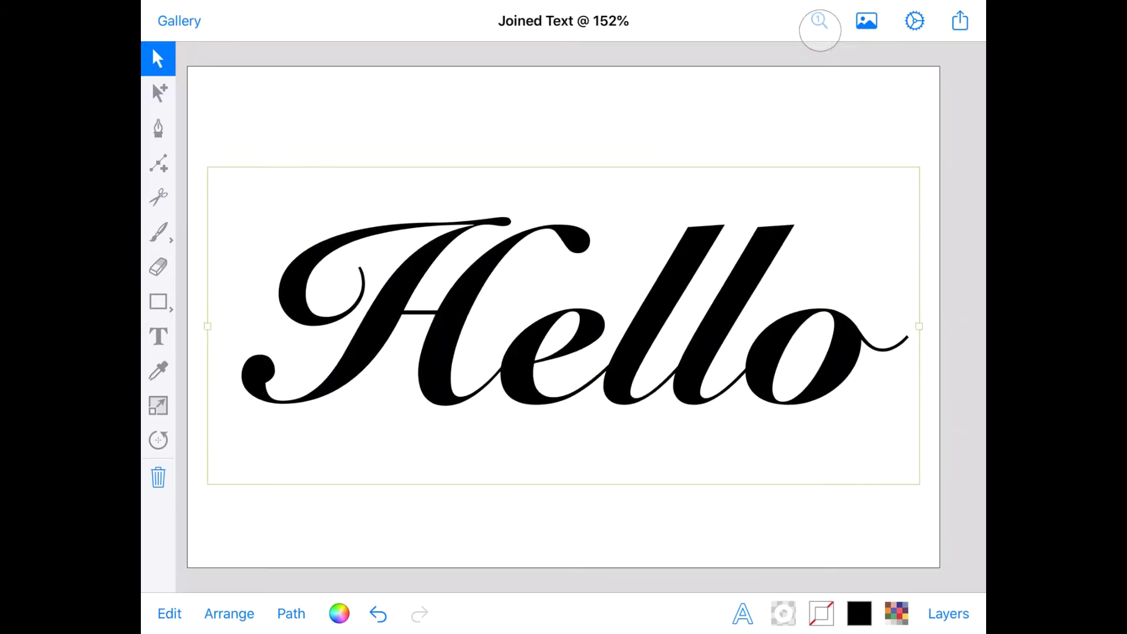
pyautogui.click(291, 613)
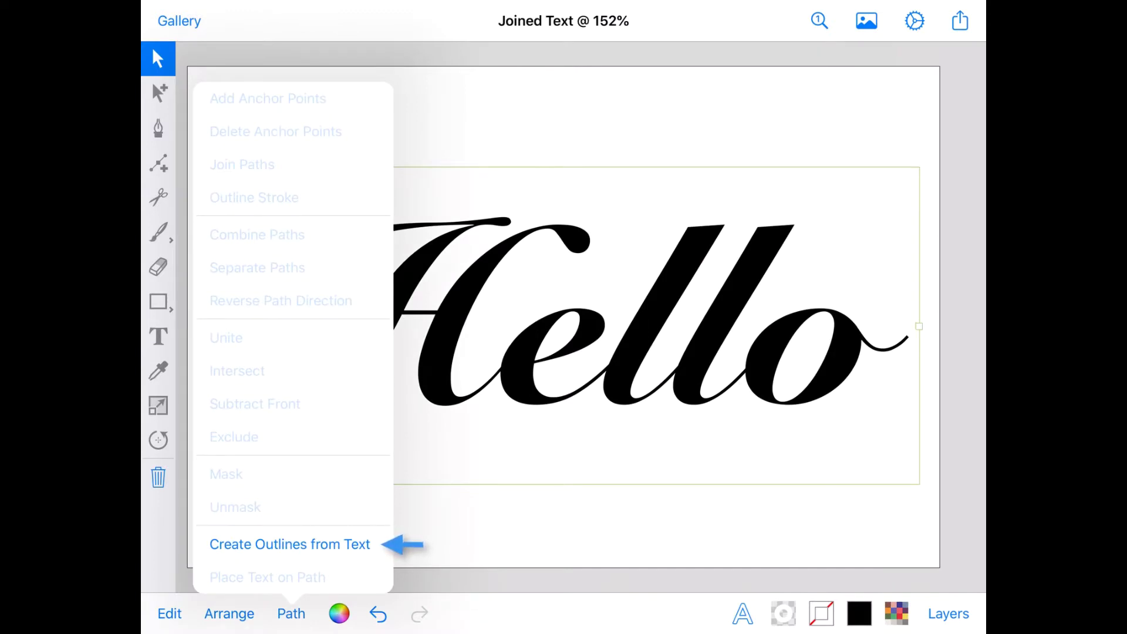
pyautogui.click(290, 544)
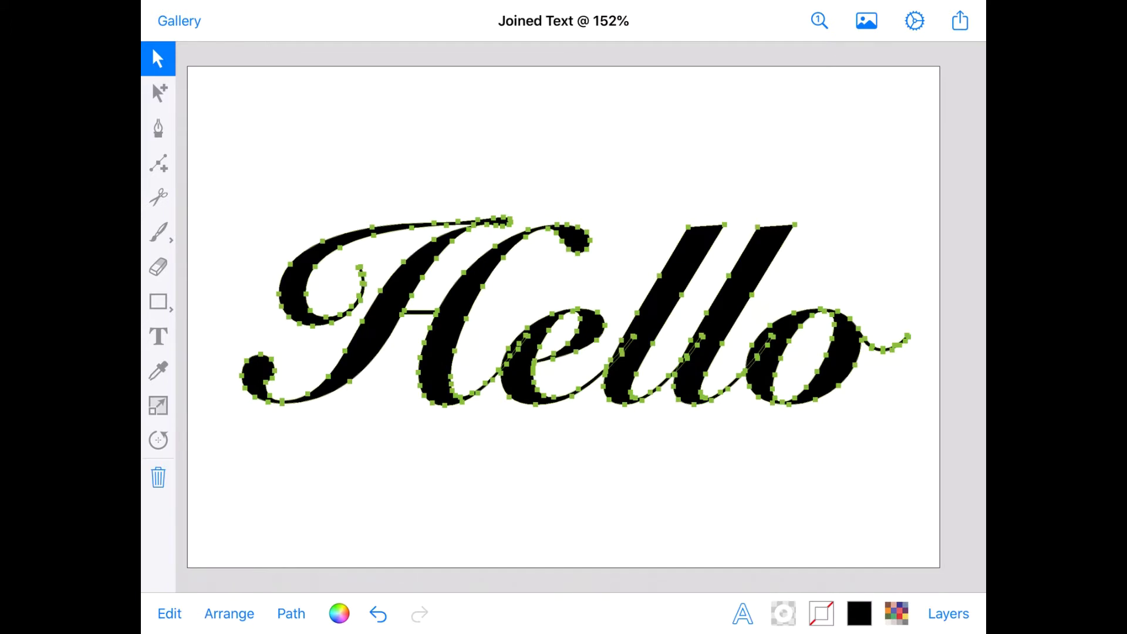
pyautogui.click(913, 20)
# - Switch on Outline Mode in the Drawing settings
pyautogui.click(822, 62)
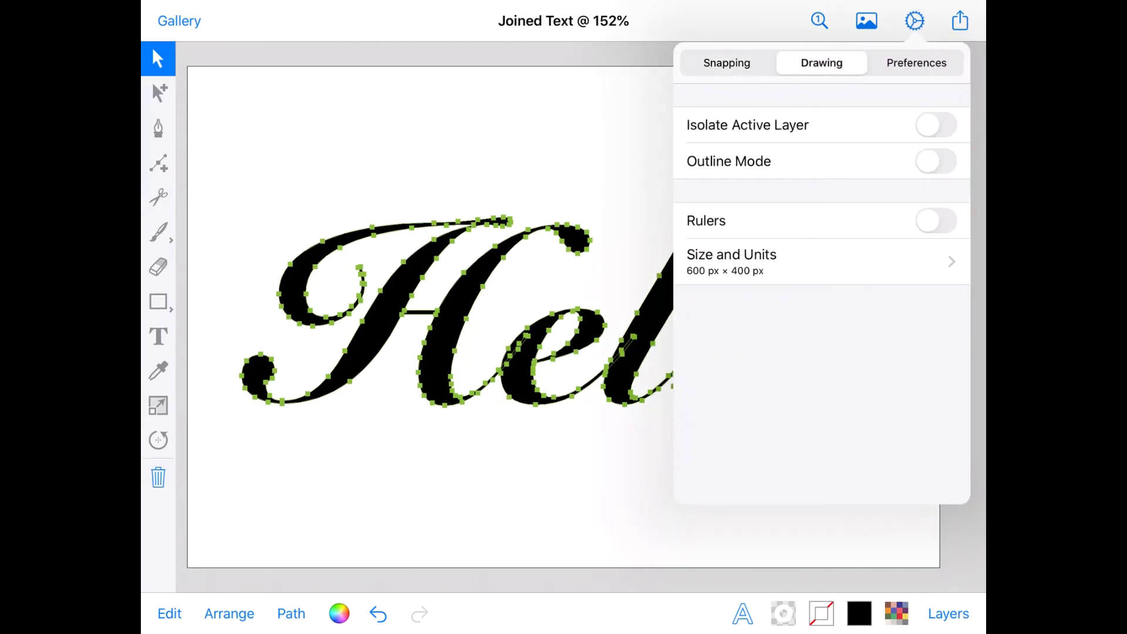
pyautogui.click(936, 161)
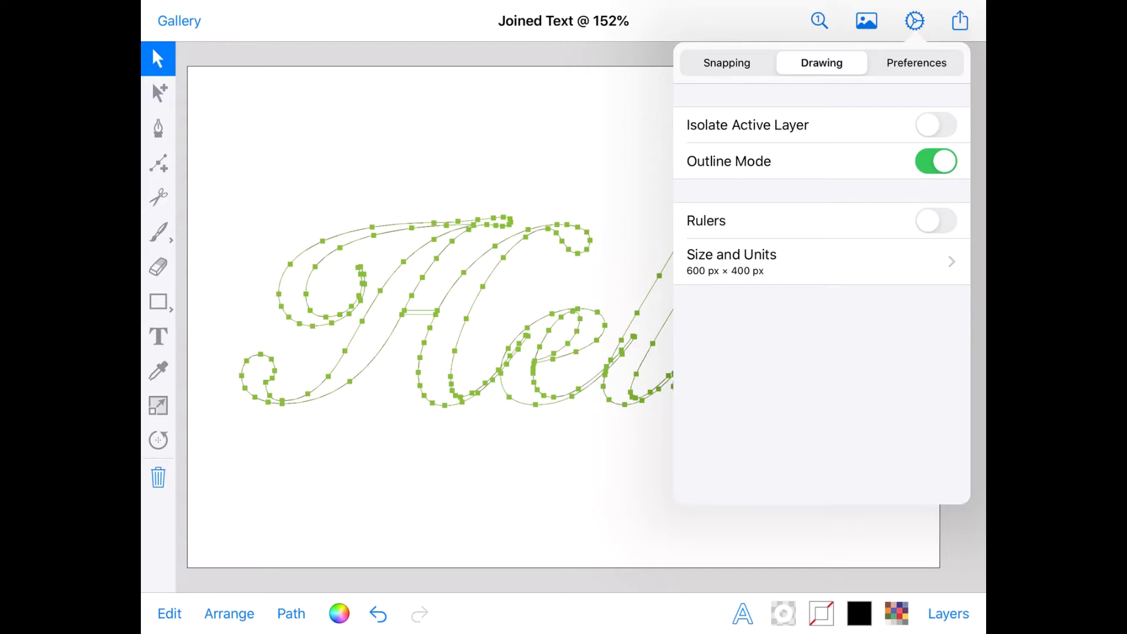
pyautogui.press('Escape')
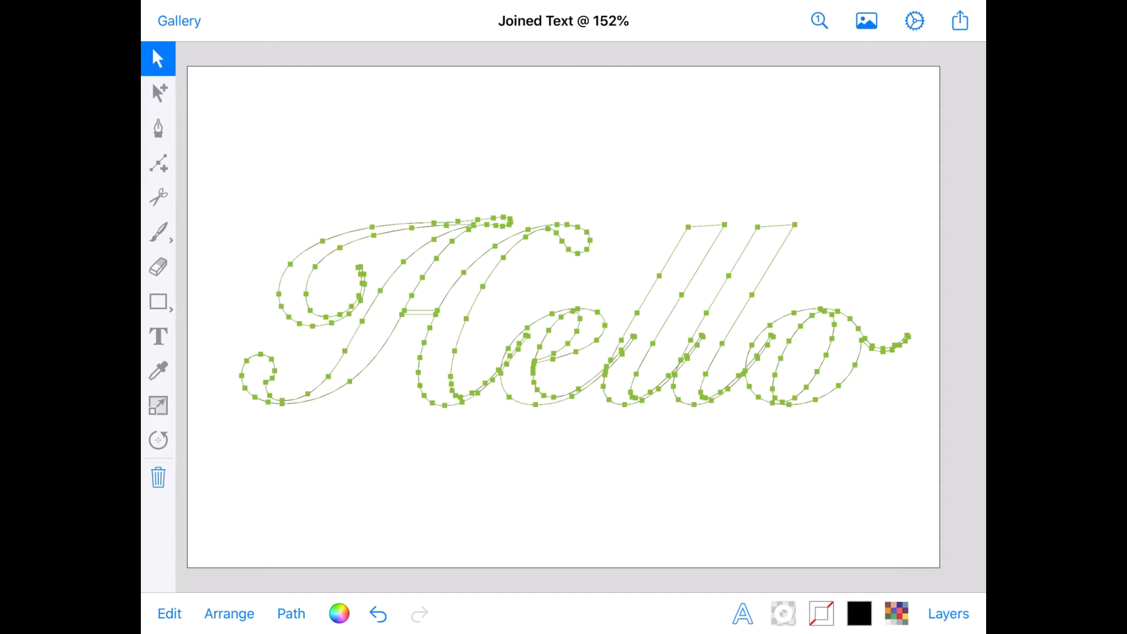
pyautogui.click(884, 415)
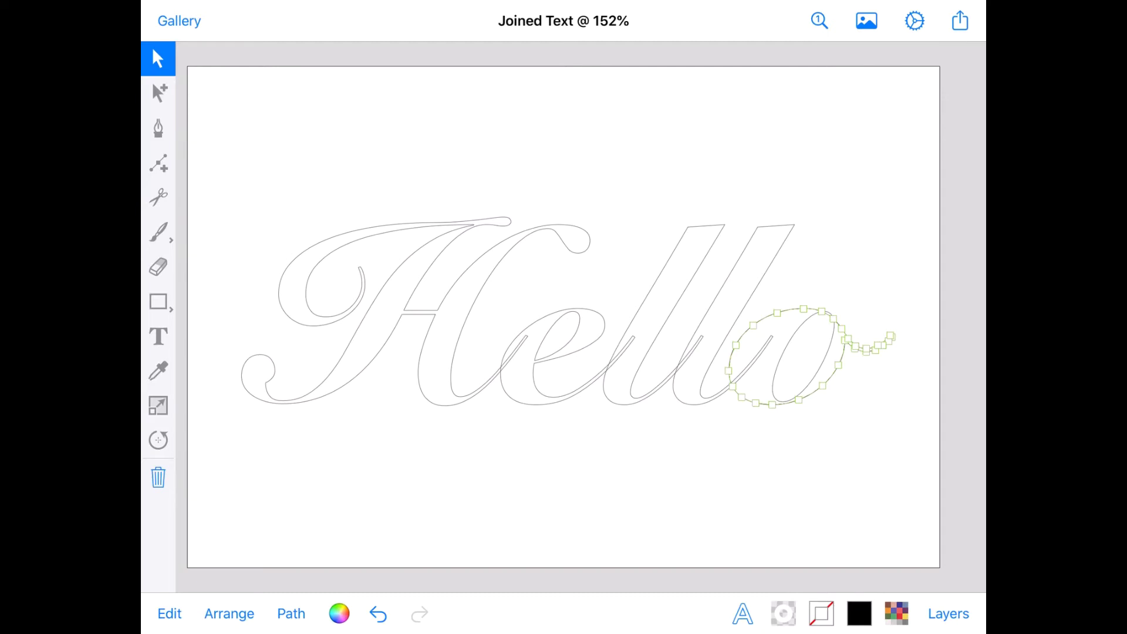
pyautogui.click(378, 613)
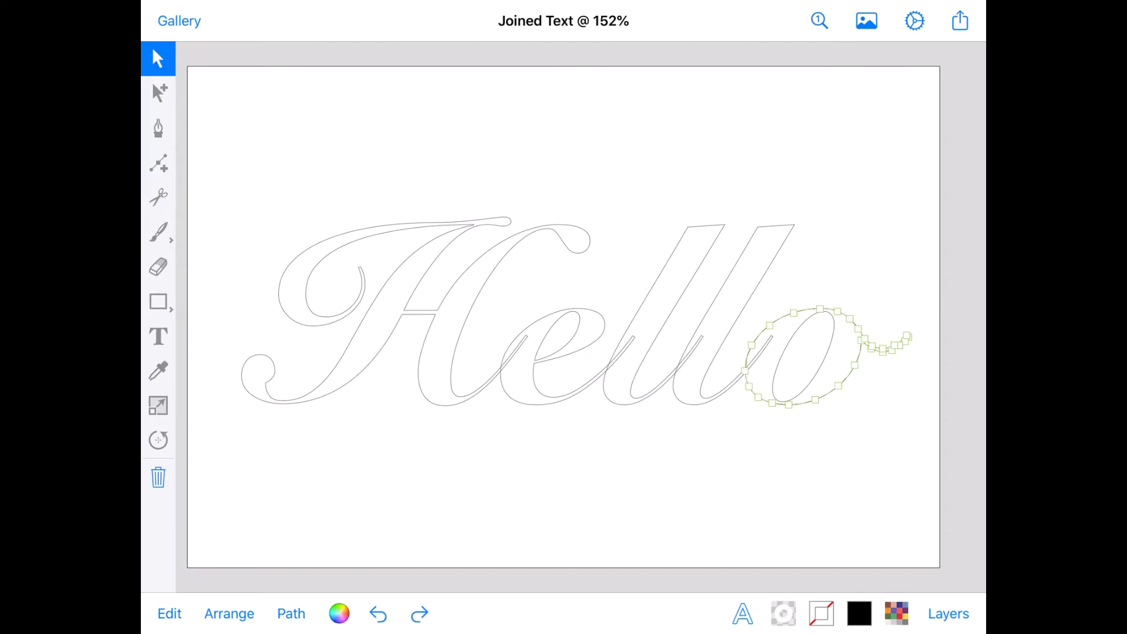
pyautogui.click(911, 493)
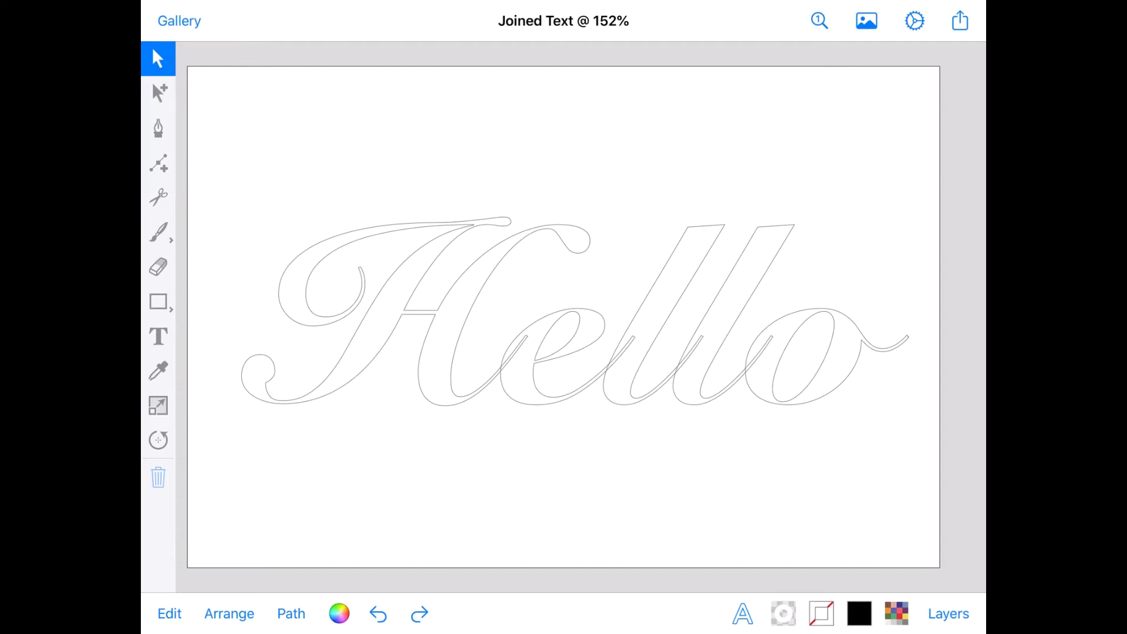
# - Select all the Hello letter paths and unite them into one path
pyautogui.moveTo(239, 162); pyautogui.dragTo(951, 477)
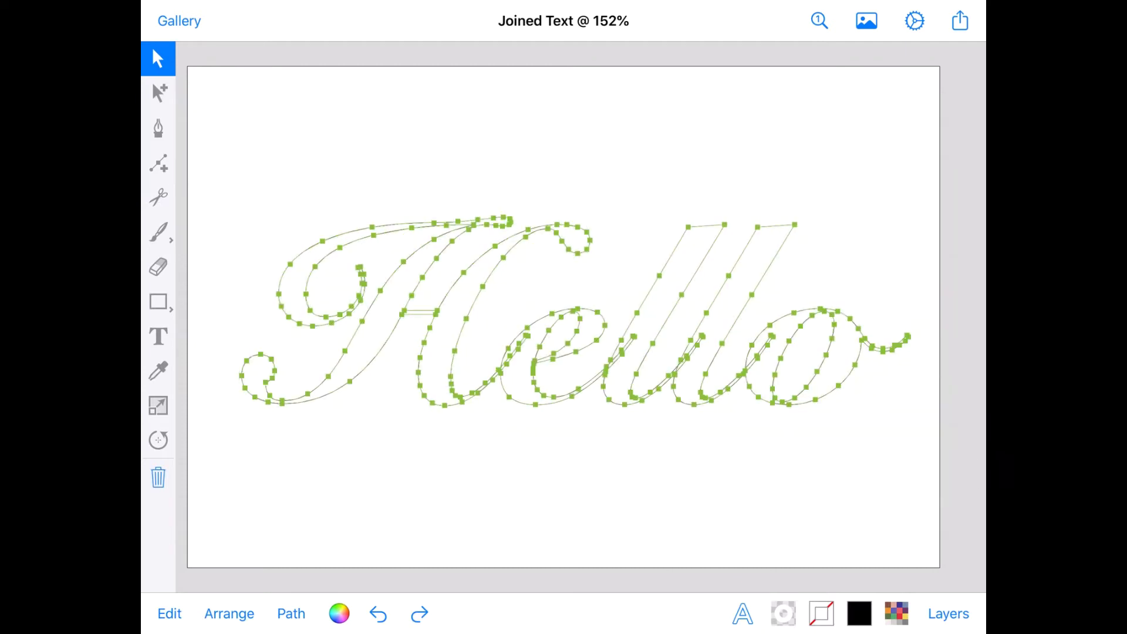
pyautogui.click(291, 613)
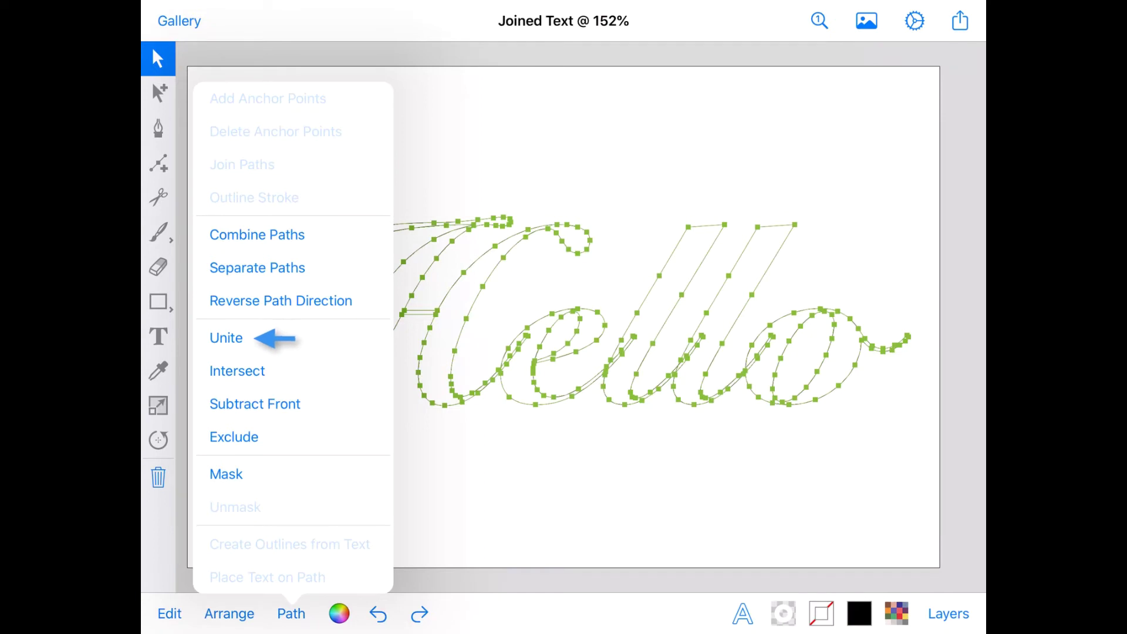
pyautogui.click(226, 337)
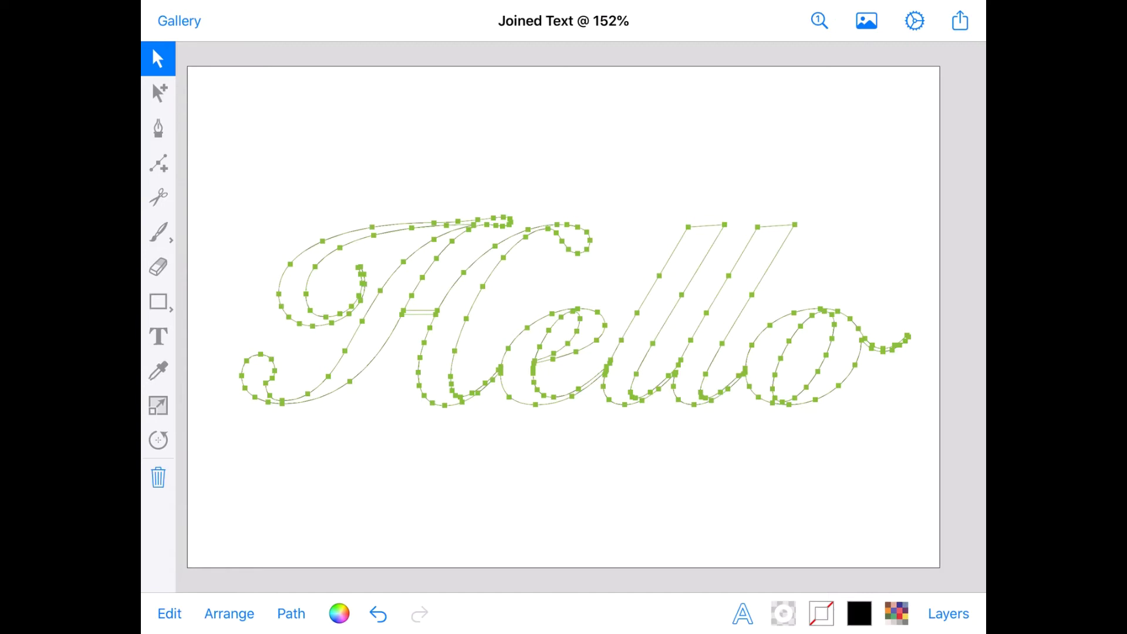
# - Turn Outline Mode off in the Drawing settings to show filled letters
pyautogui.click(914, 21)
pyautogui.click(821, 63)
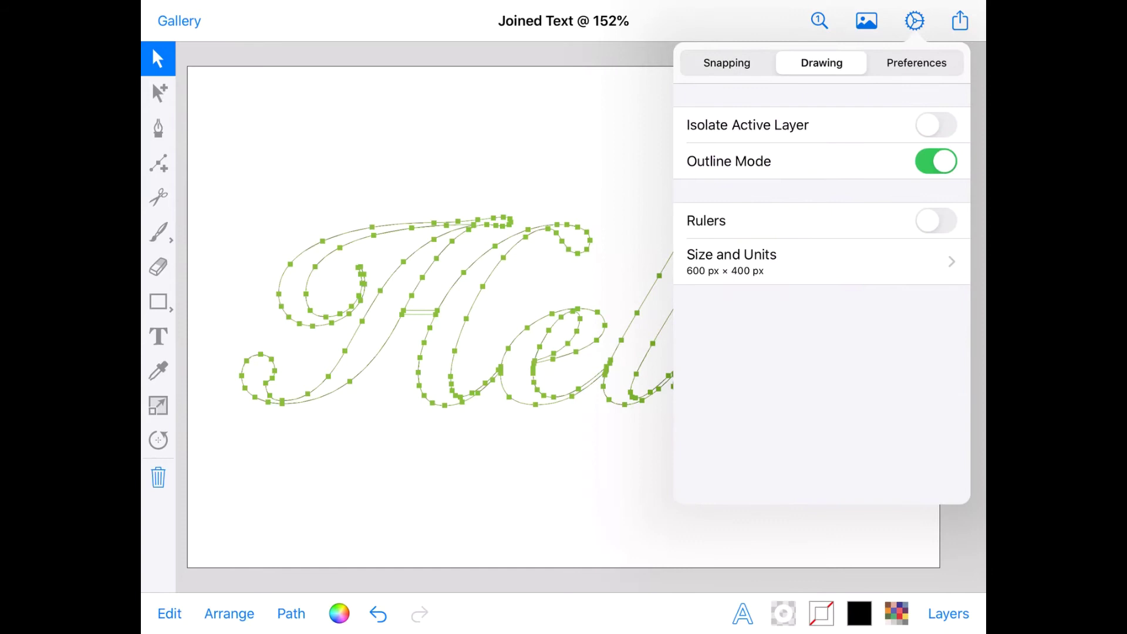
pyautogui.click(942, 161)
pyautogui.click(914, 20)
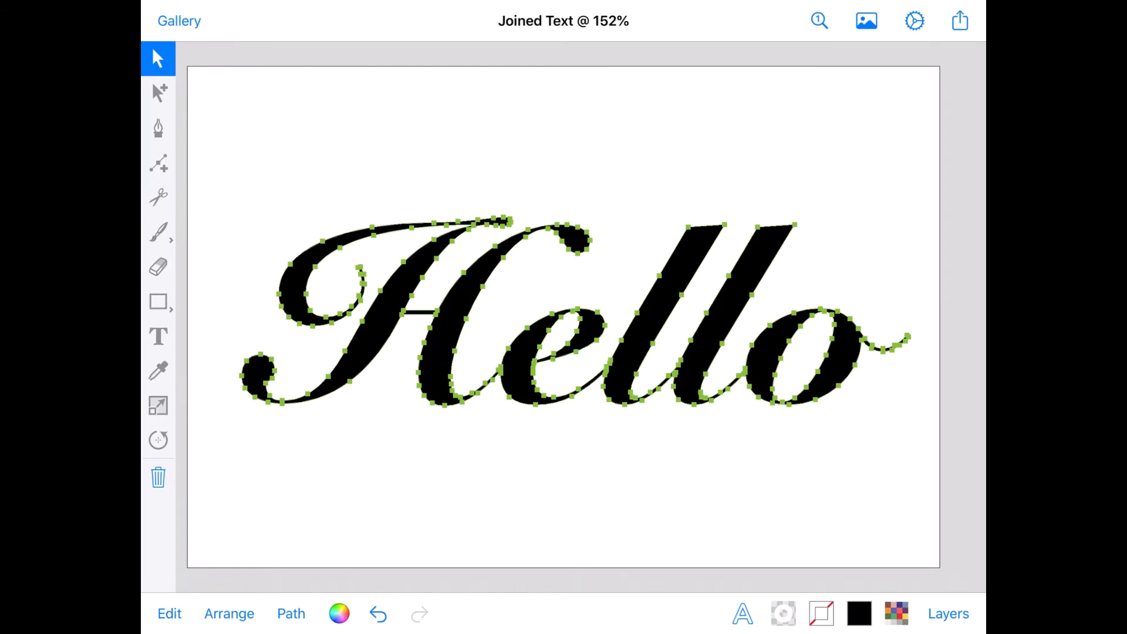
pyautogui.click(898, 489)
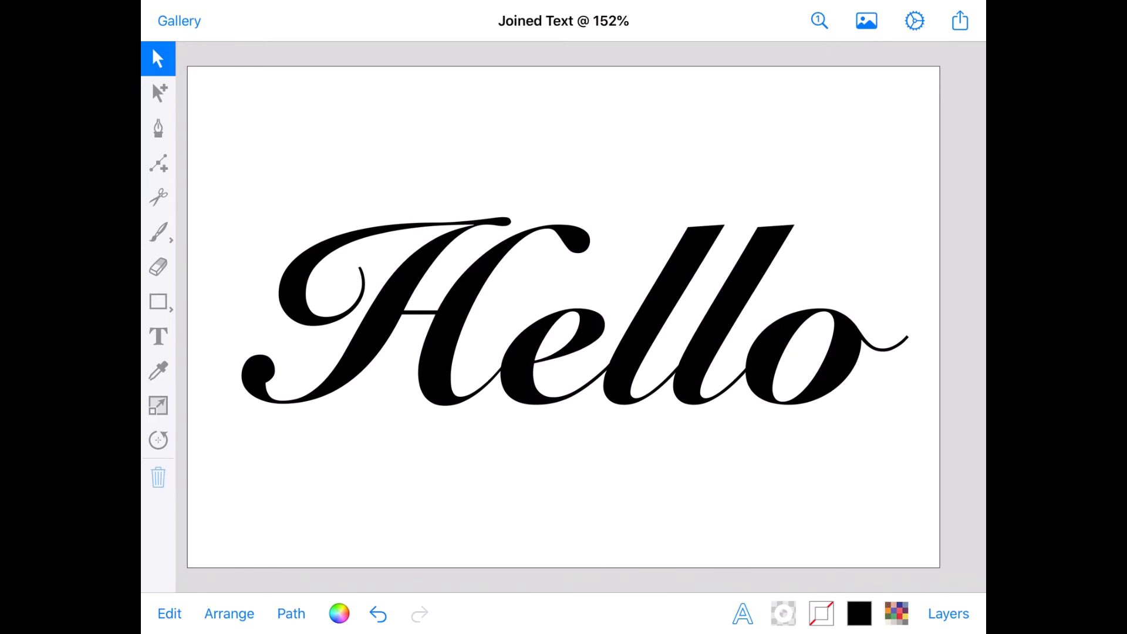
# - Try moving the Hello path up, undo each move to keep it in place, then deselect it
pyautogui.moveTo(755, 269); pyautogui.dragTo(775, 221)
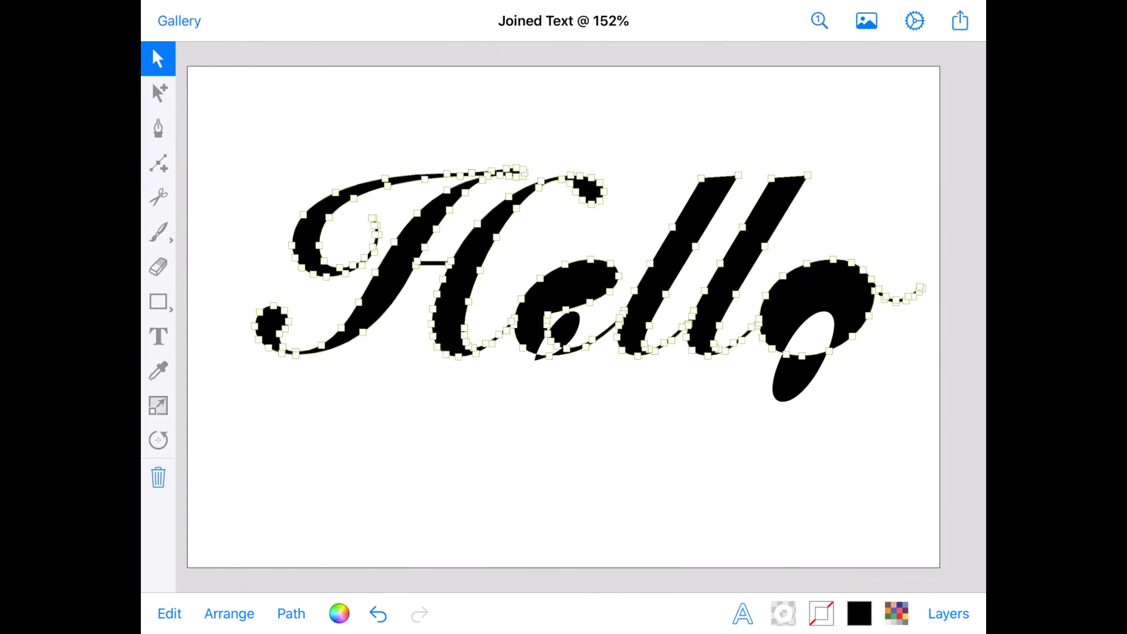
pyautogui.click(378, 614)
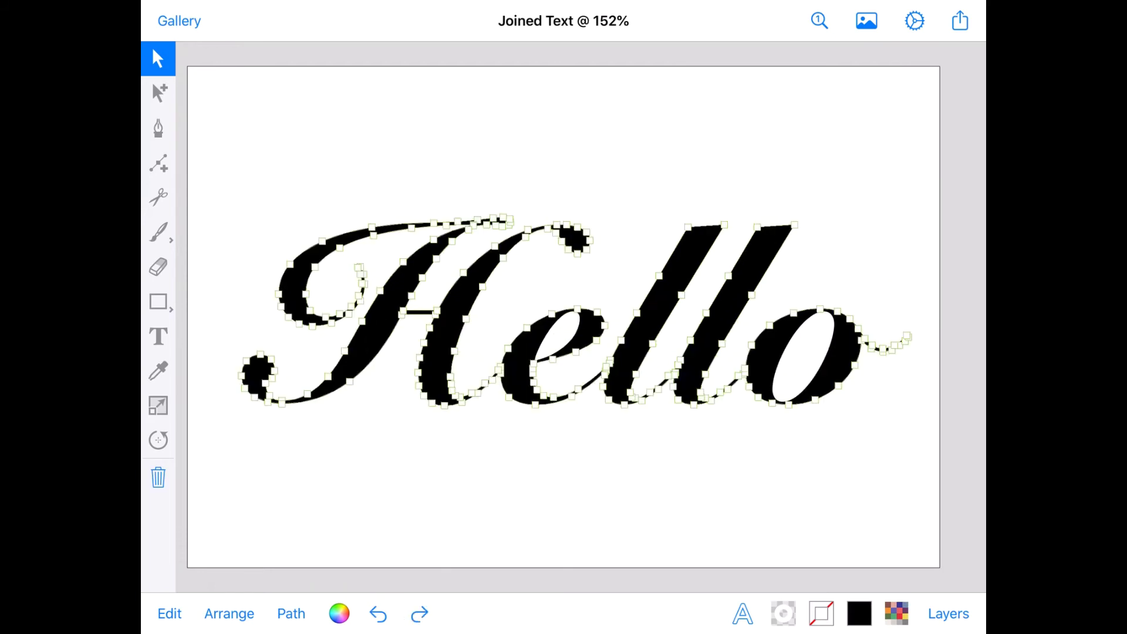
pyautogui.moveTo(232, 155); pyautogui.dragTo(939, 497)
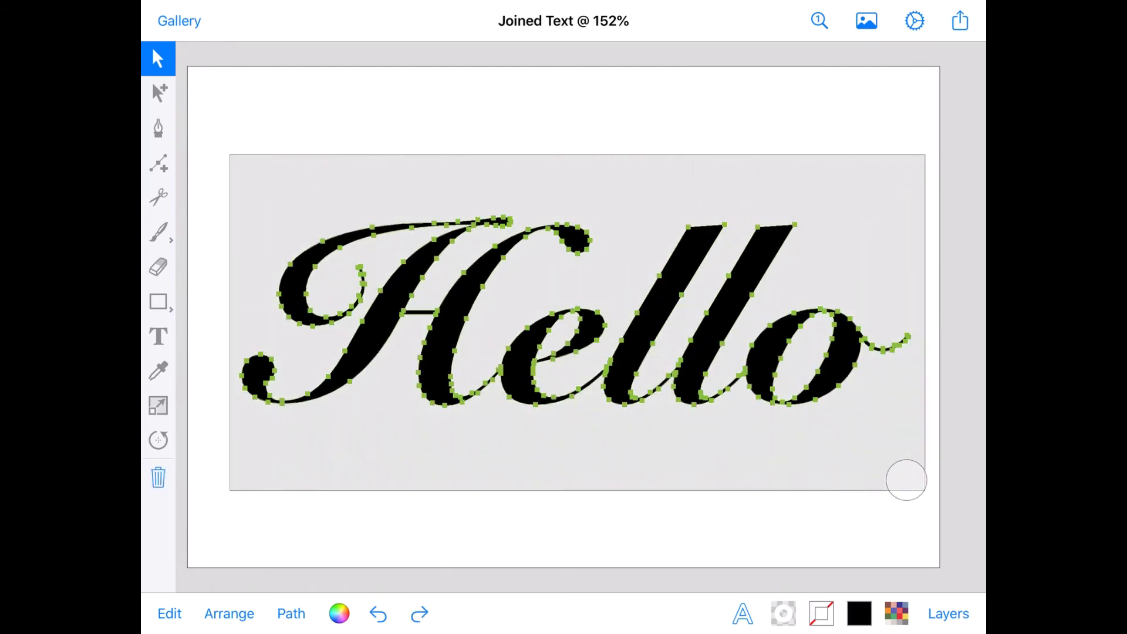
pyautogui.moveTo(765, 263); pyautogui.dragTo(757, 206)
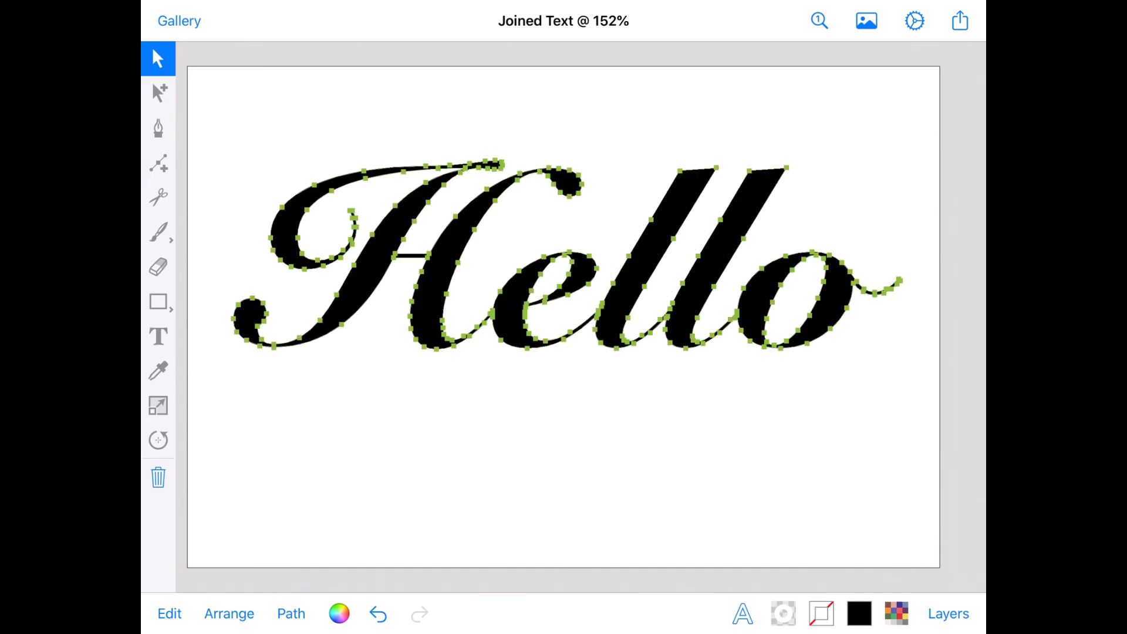
pyautogui.click(378, 613)
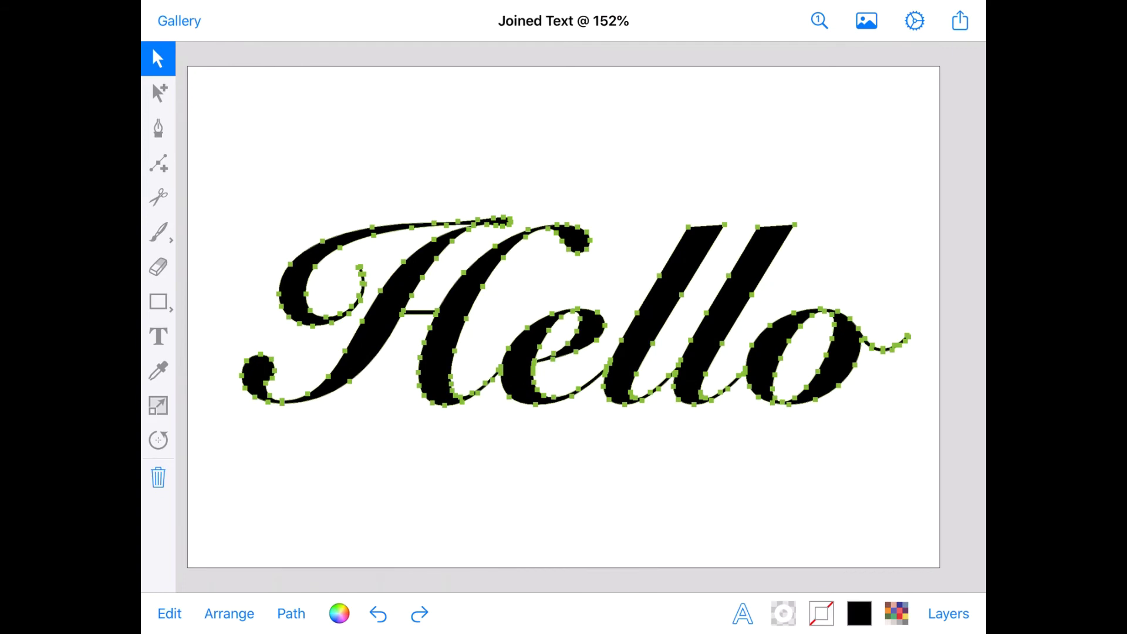
pyautogui.click(922, 477)
# - Insert the uploaded Hello image onto the Cricut Design Space canvas
pyautogui.click(959, 20)
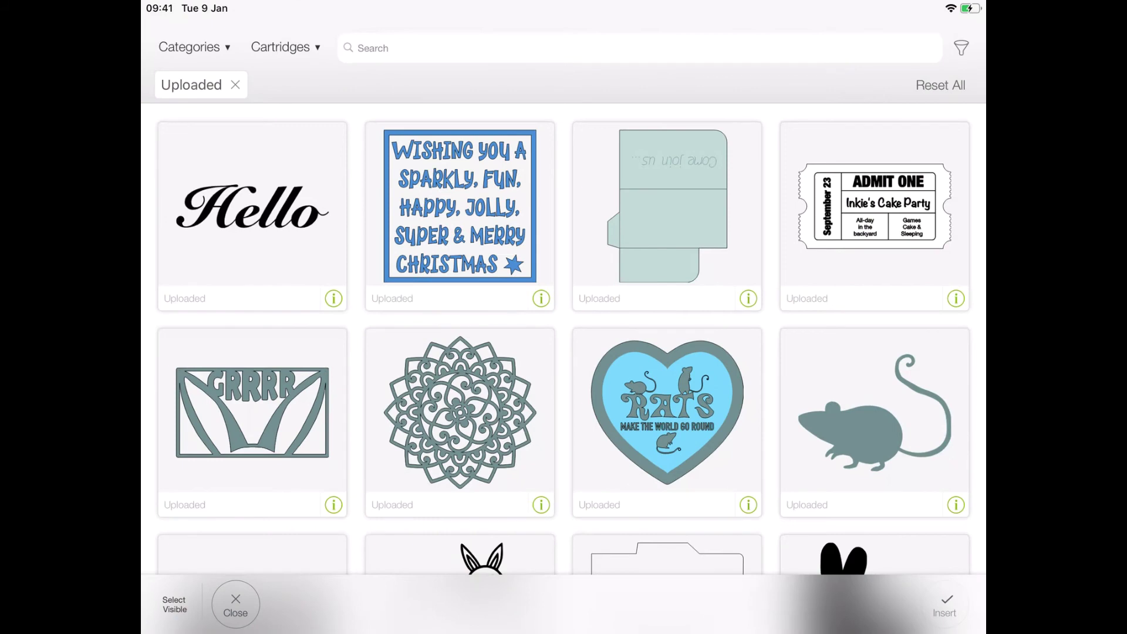
pyautogui.click(252, 206)
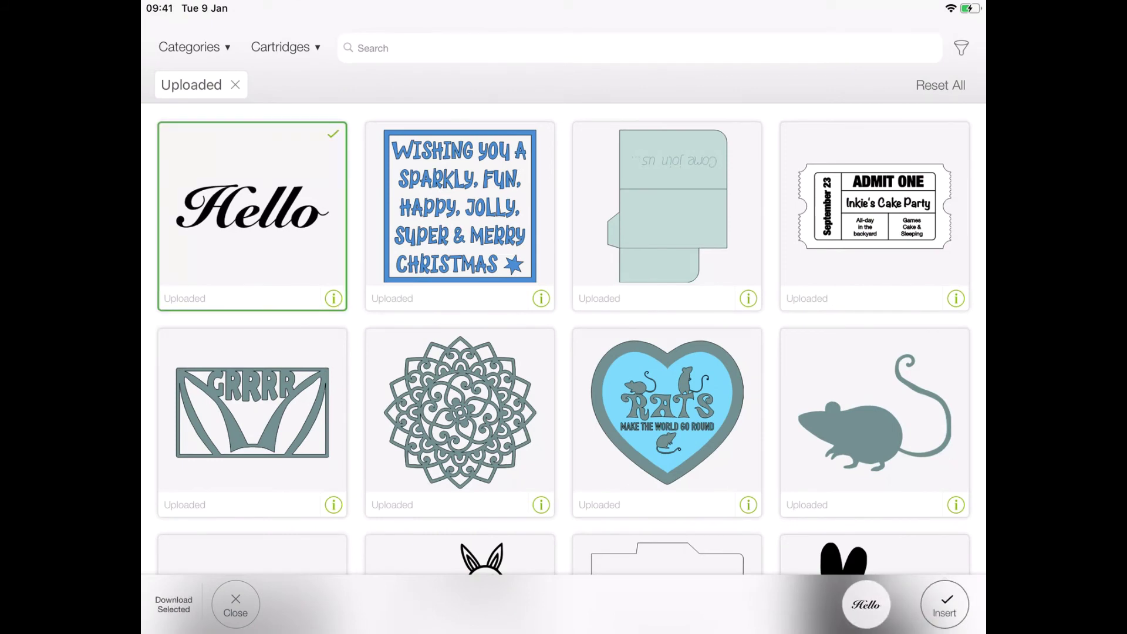
pyautogui.click(945, 604)
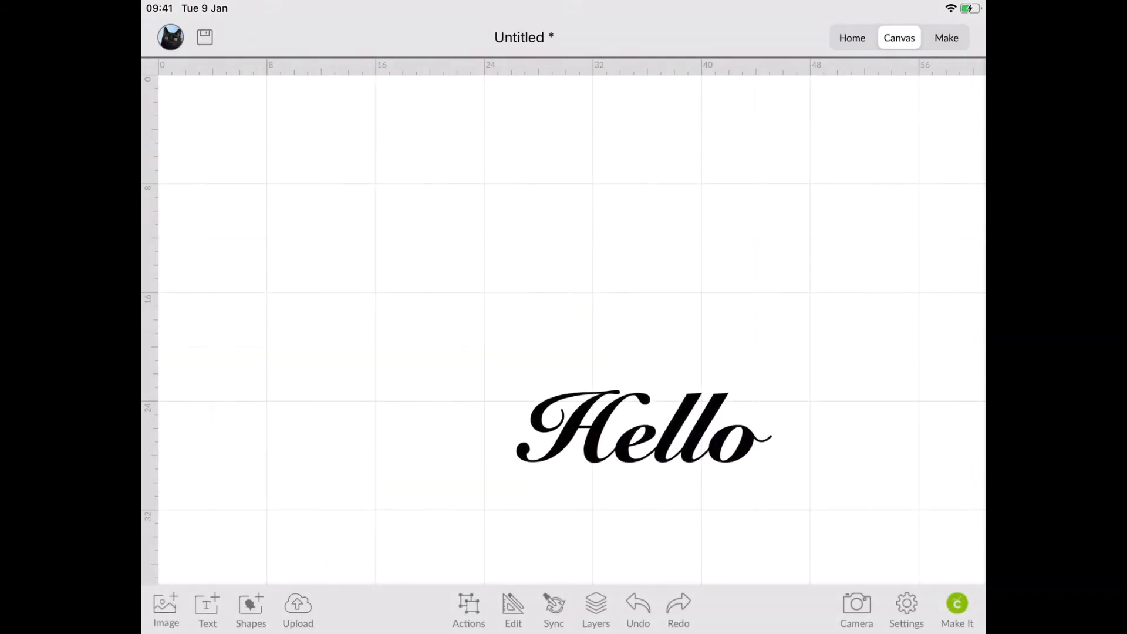
# - Set the Hello image's width to 15
pyautogui.click(512, 607)
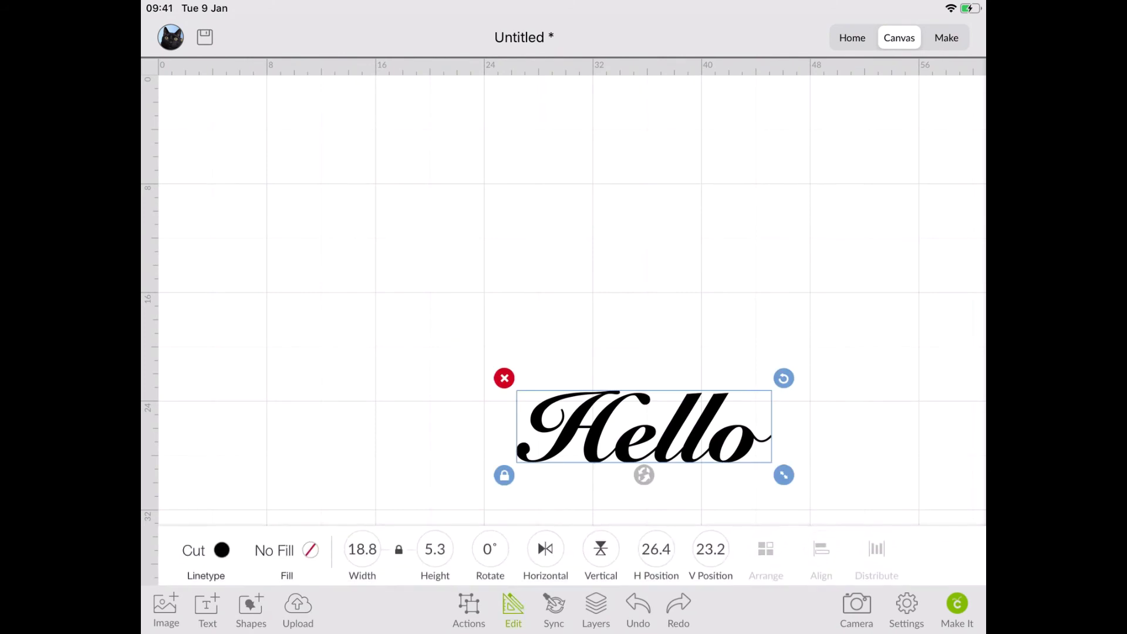
pyautogui.click(362, 549)
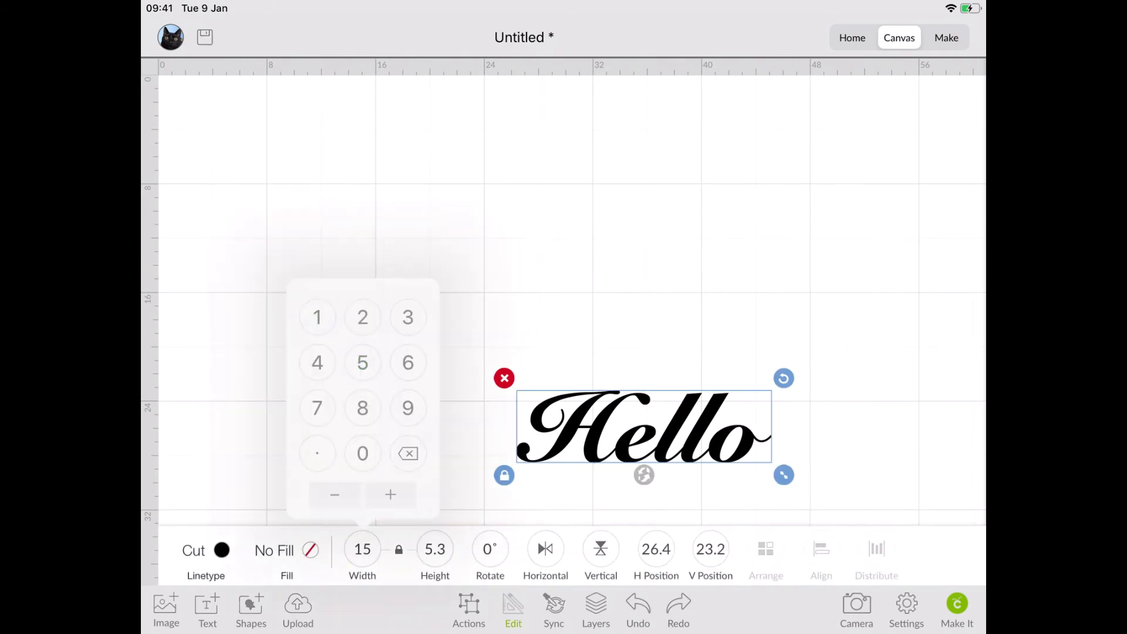
pyautogui.press('Return')
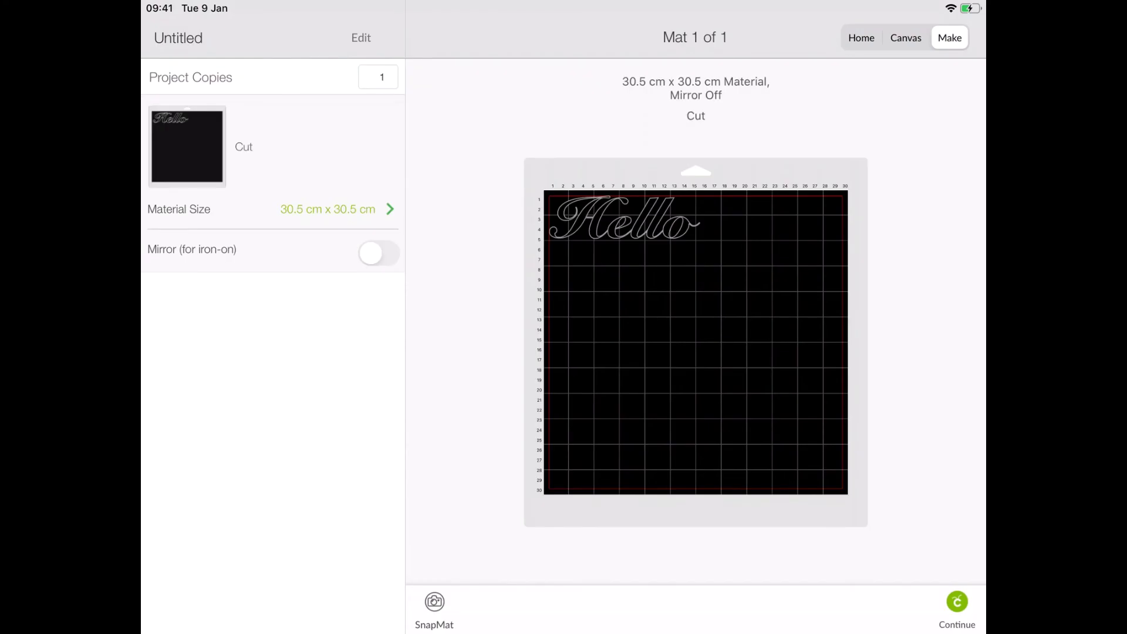